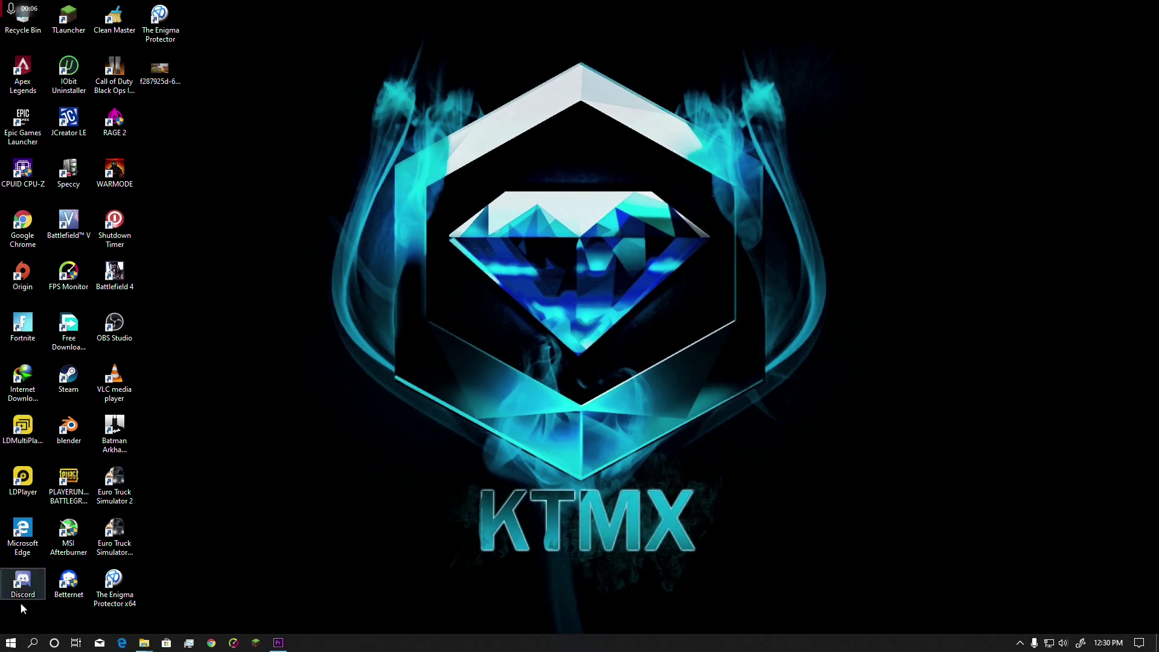
Step: Search the Start menu for 'about' to find the About your PC page
click(4, 640)
text(ab)
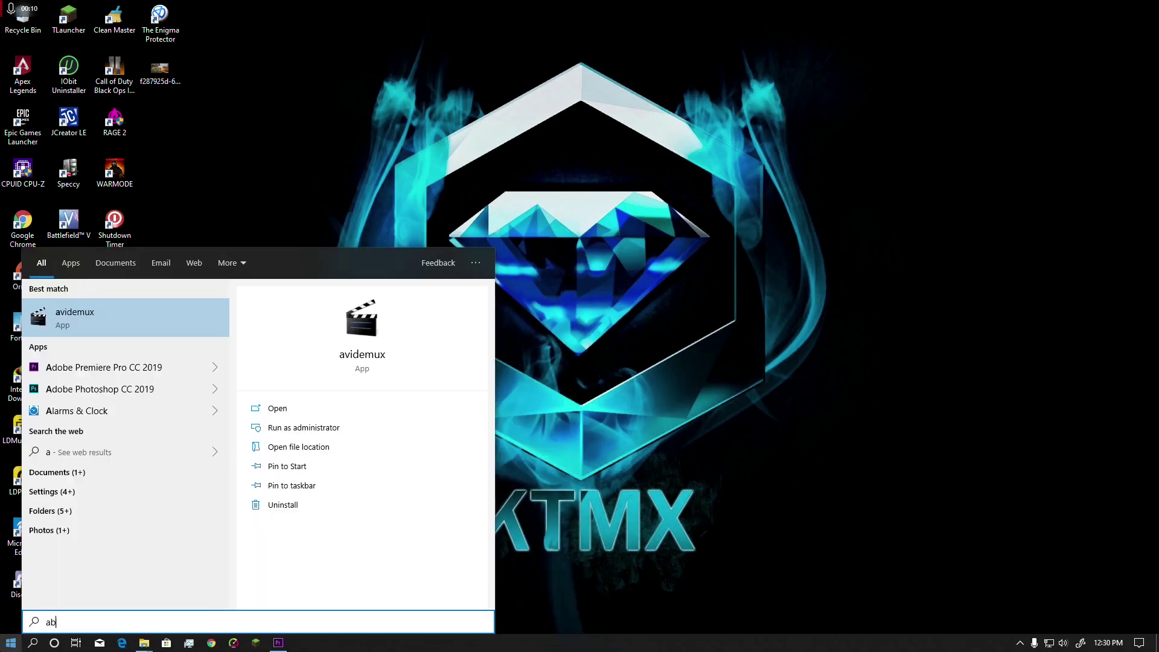
text(ou)
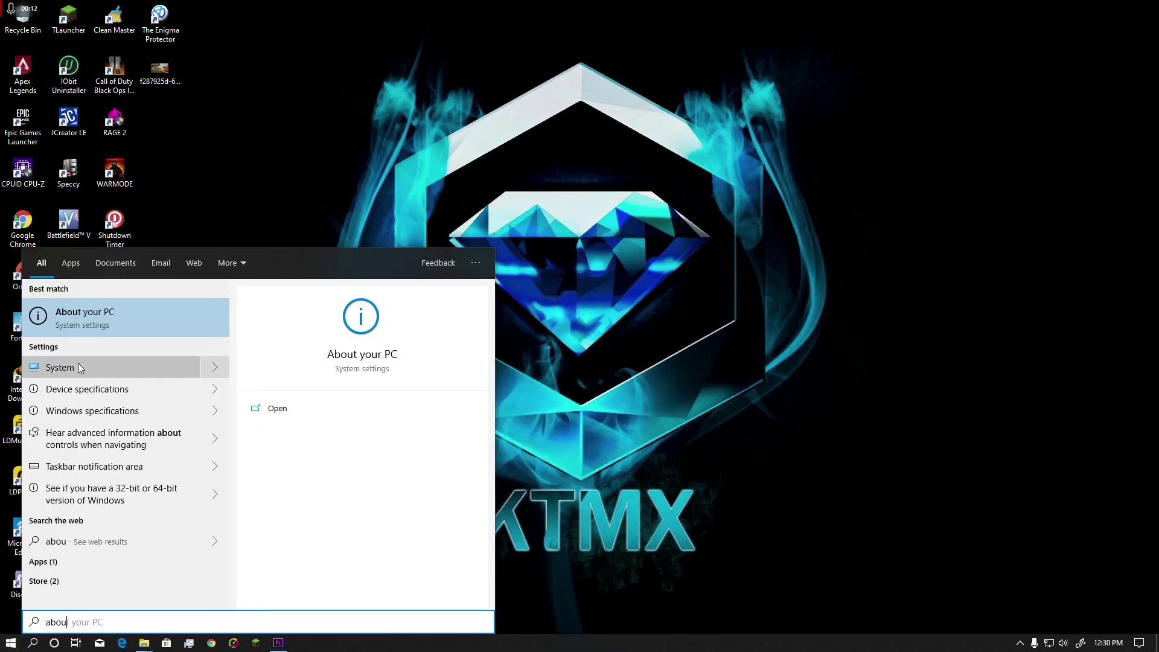
text(t)
click(94, 313)
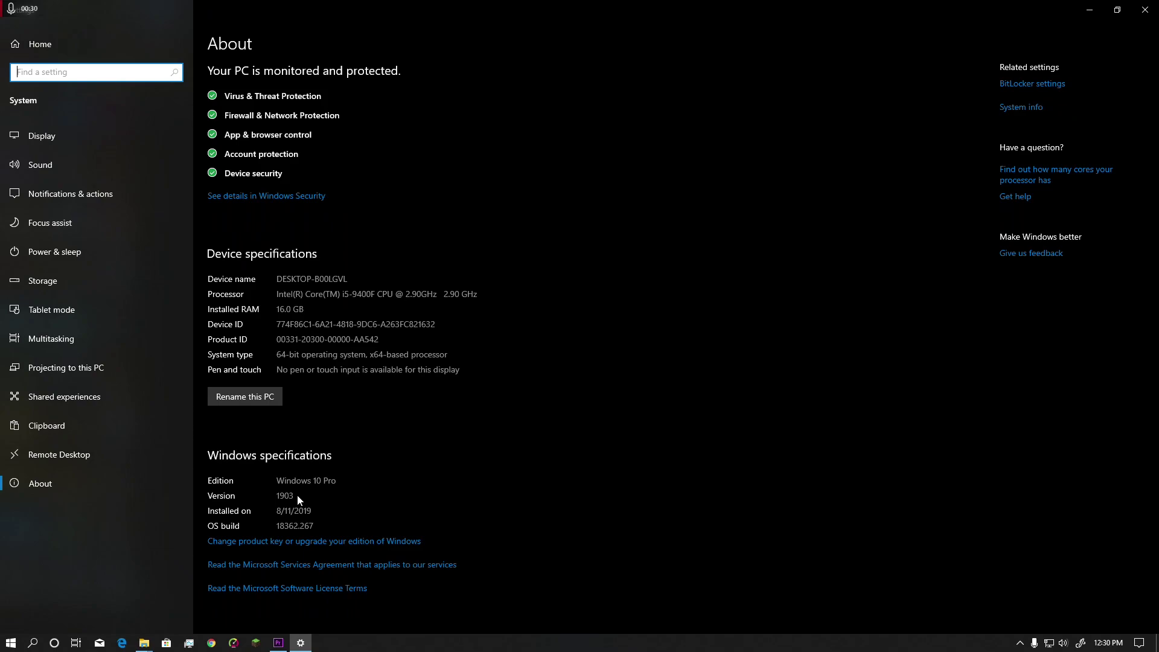
click(259, 501)
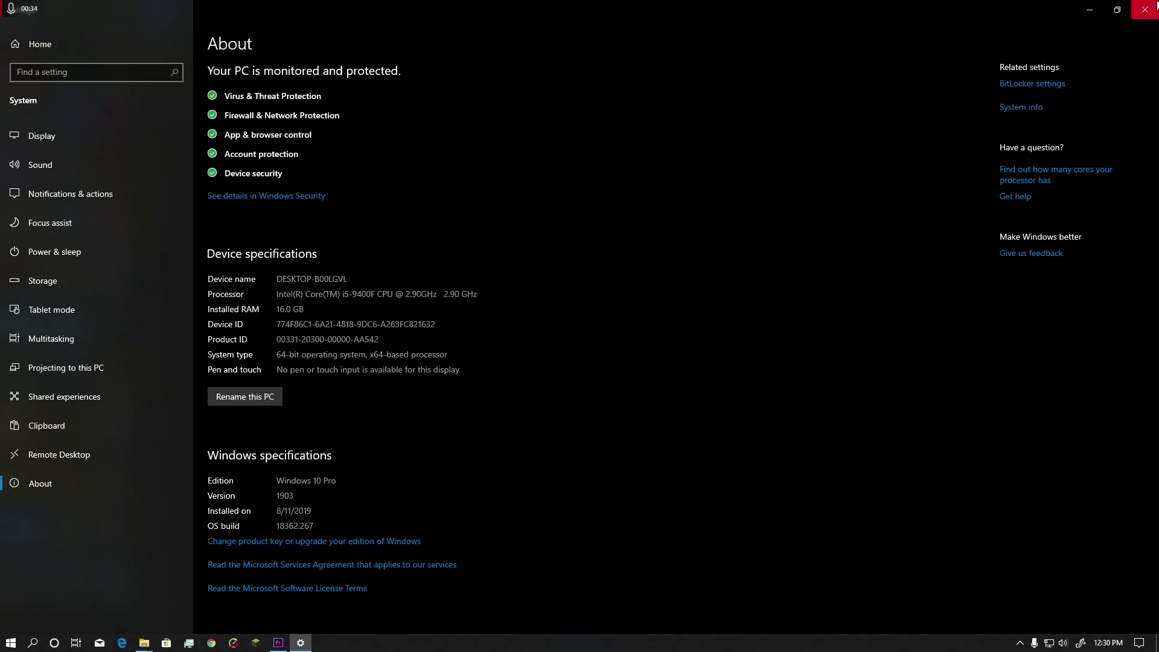
Step: Close the About page and open the Windows Update settings page from a 'windows' search
click(1145, 10)
click(11, 642)
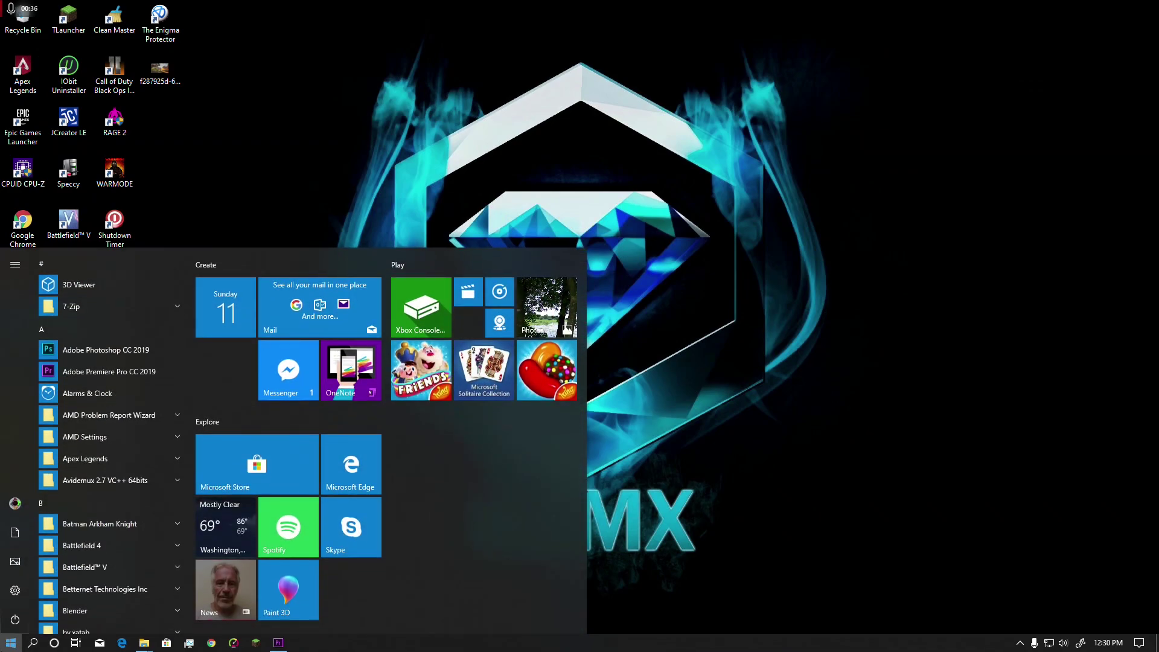
text(windows)
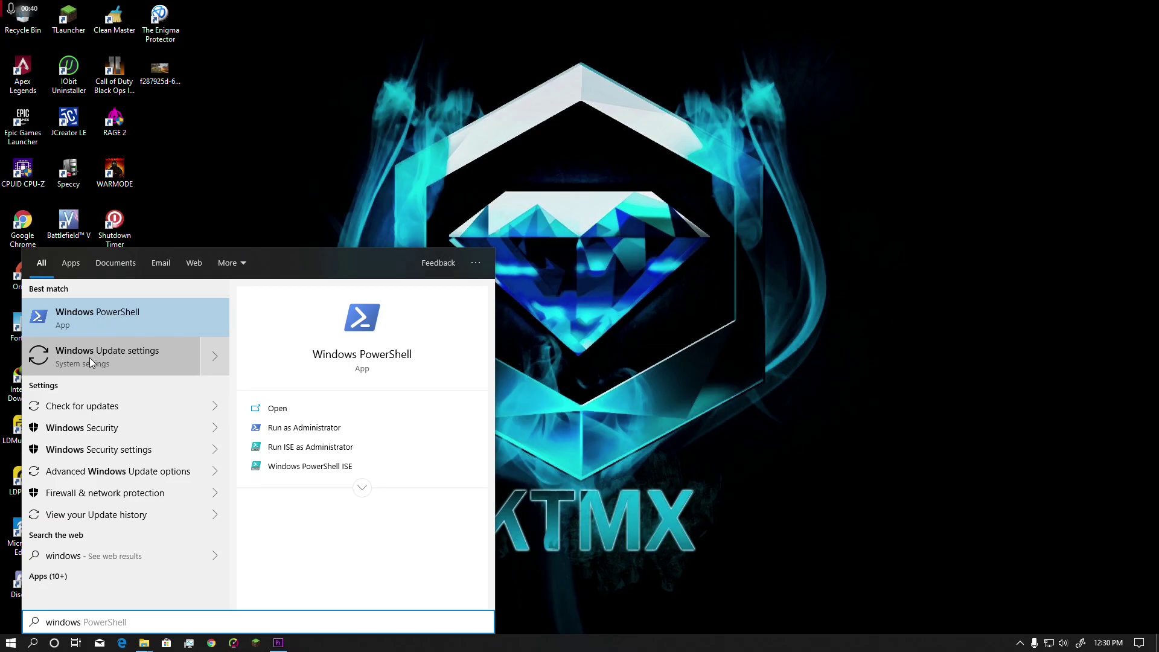
click(89, 358)
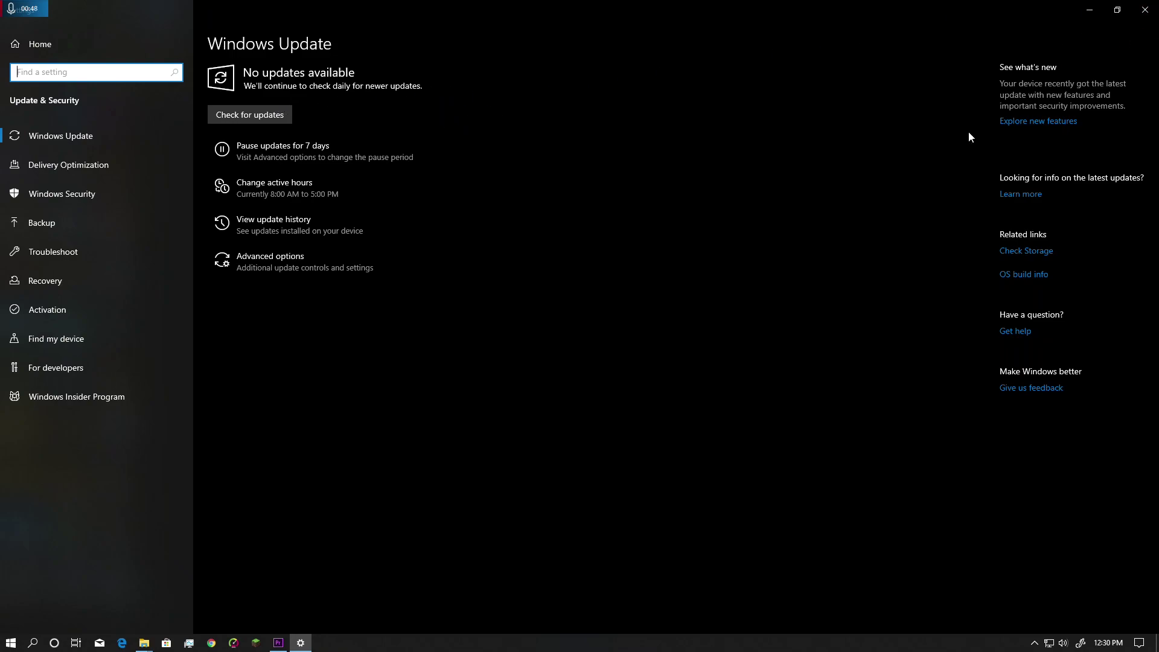
click(1144, 9)
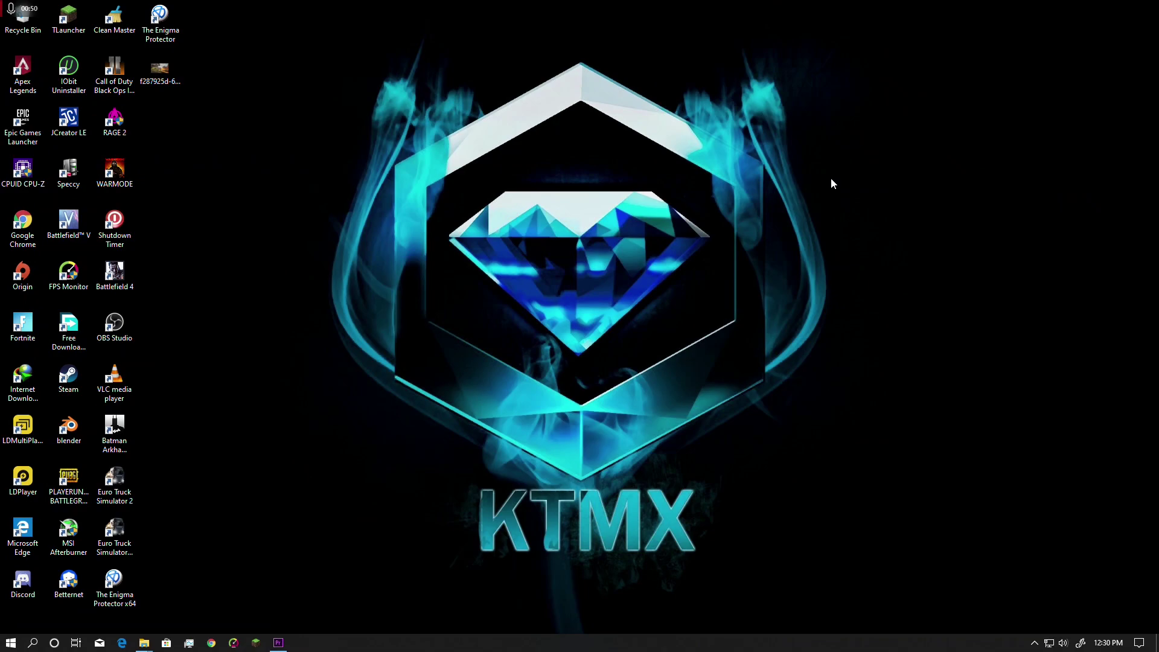
click(11, 642)
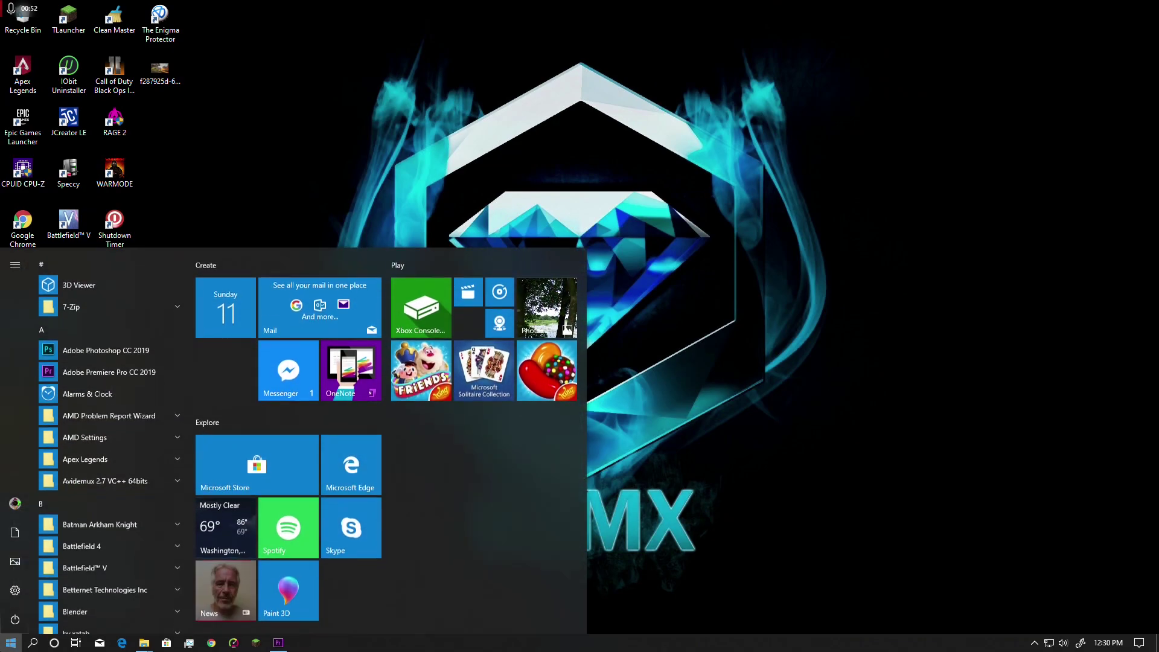
text(for)
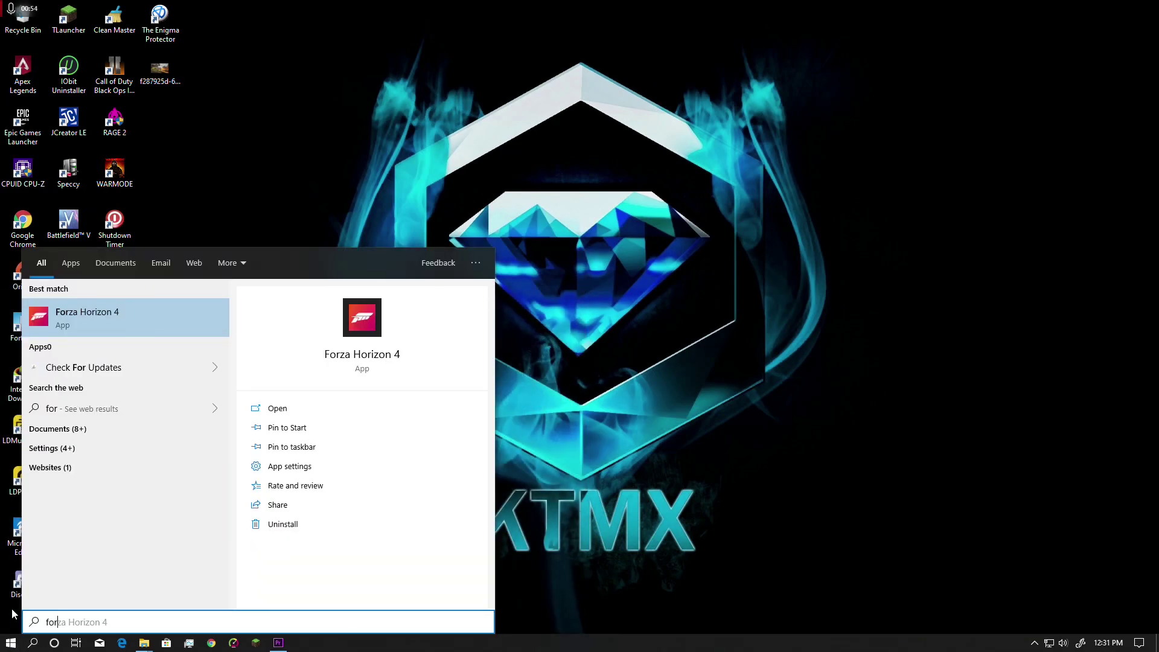
key(Return)
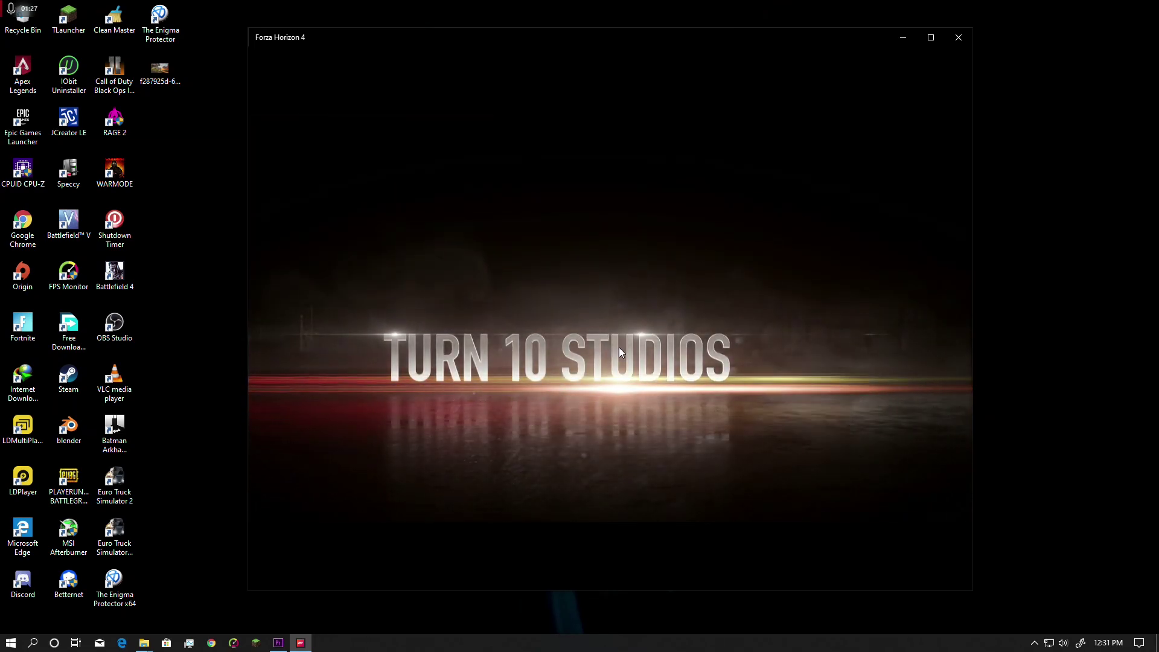
click(958, 37)
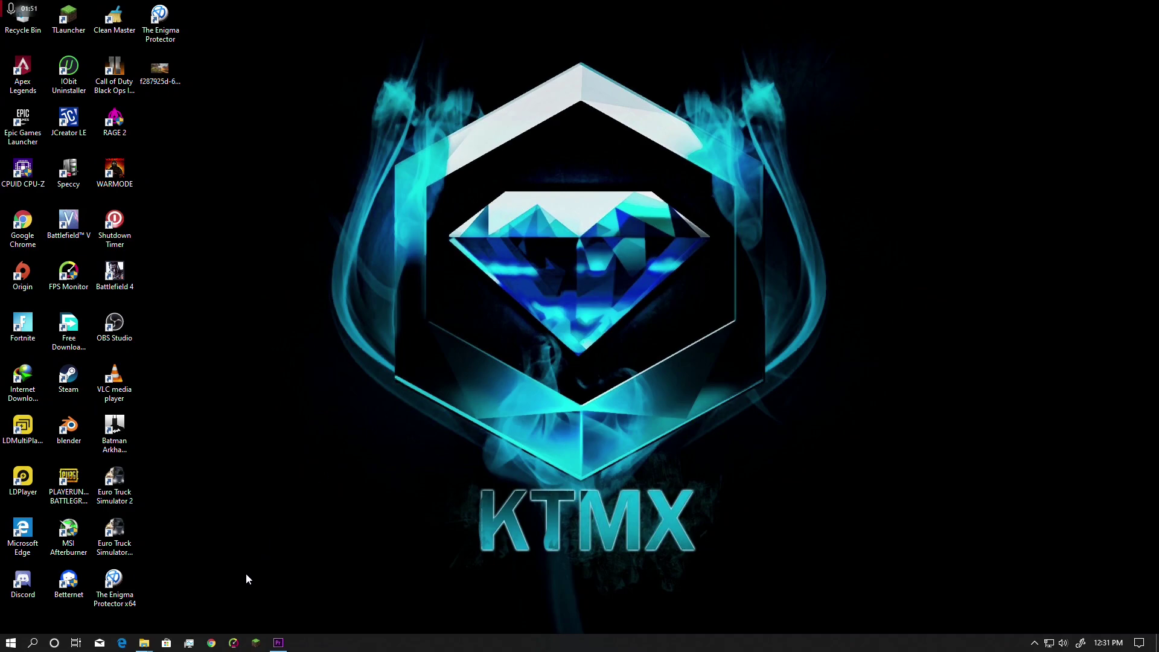
click(211, 643)
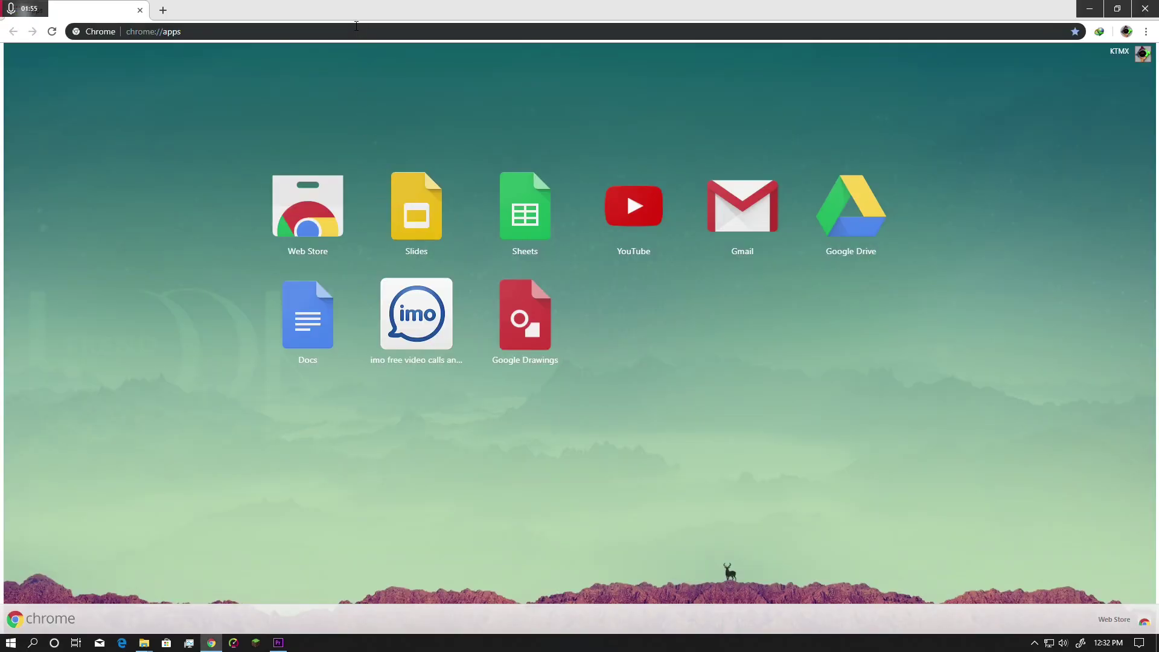
click(356, 25)
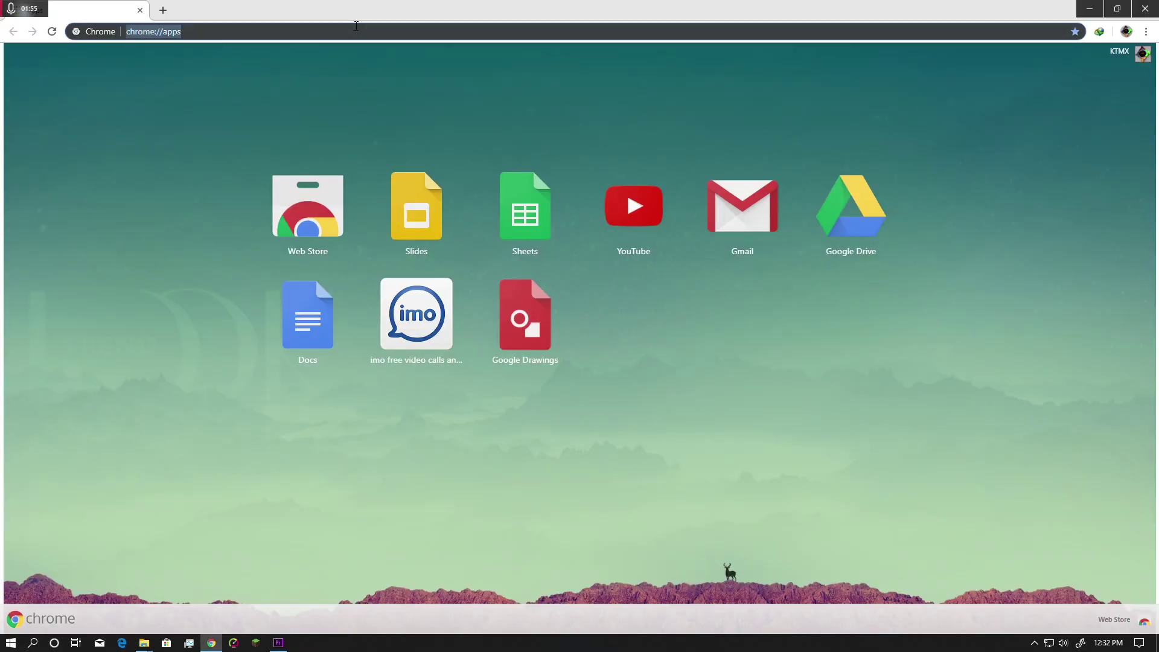
text(aio runtime)
key(Return)
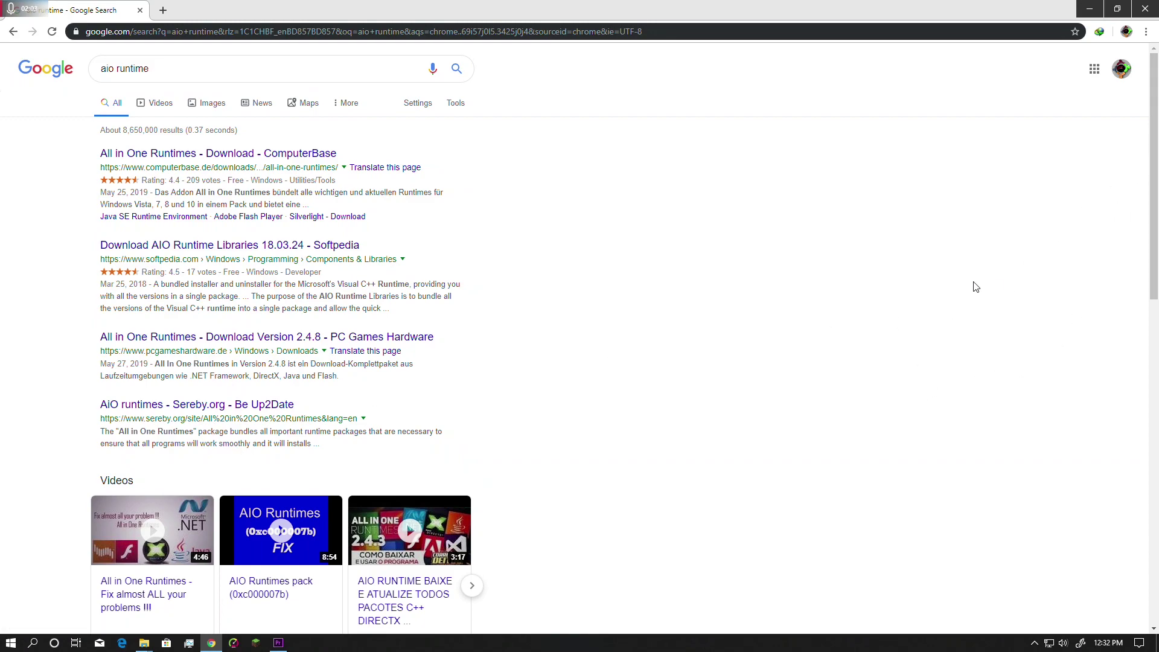
click(1144, 8)
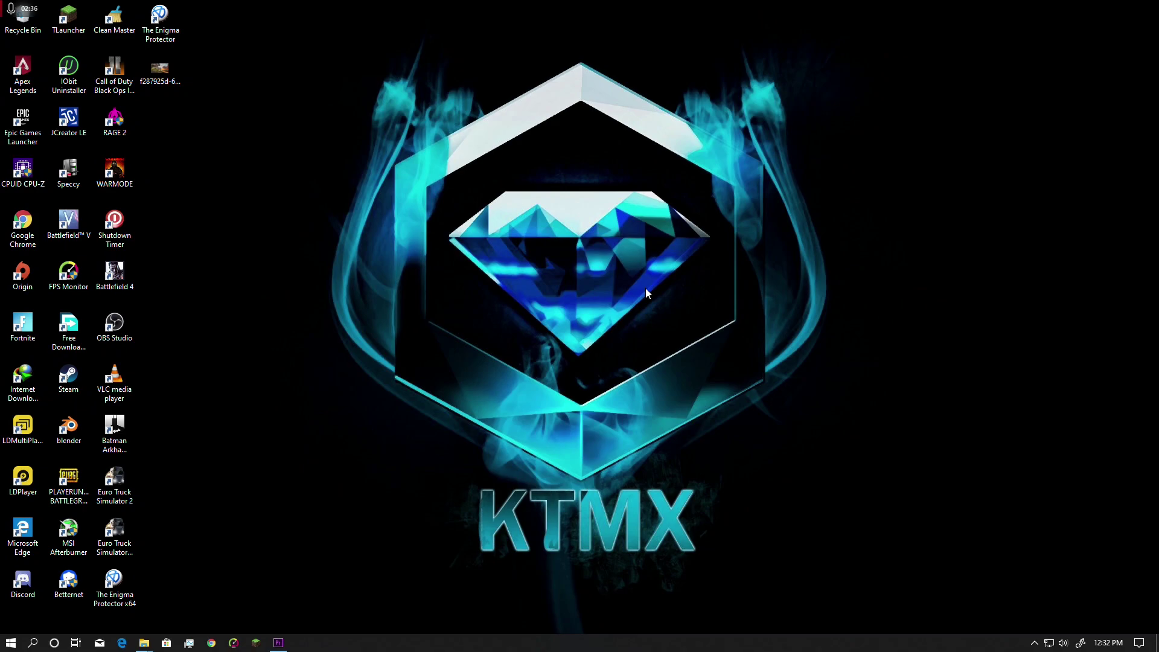
Step: Search 'windows fire' and open Windows Defender Firewall in Control Panel
click(11, 642)
text(windows)
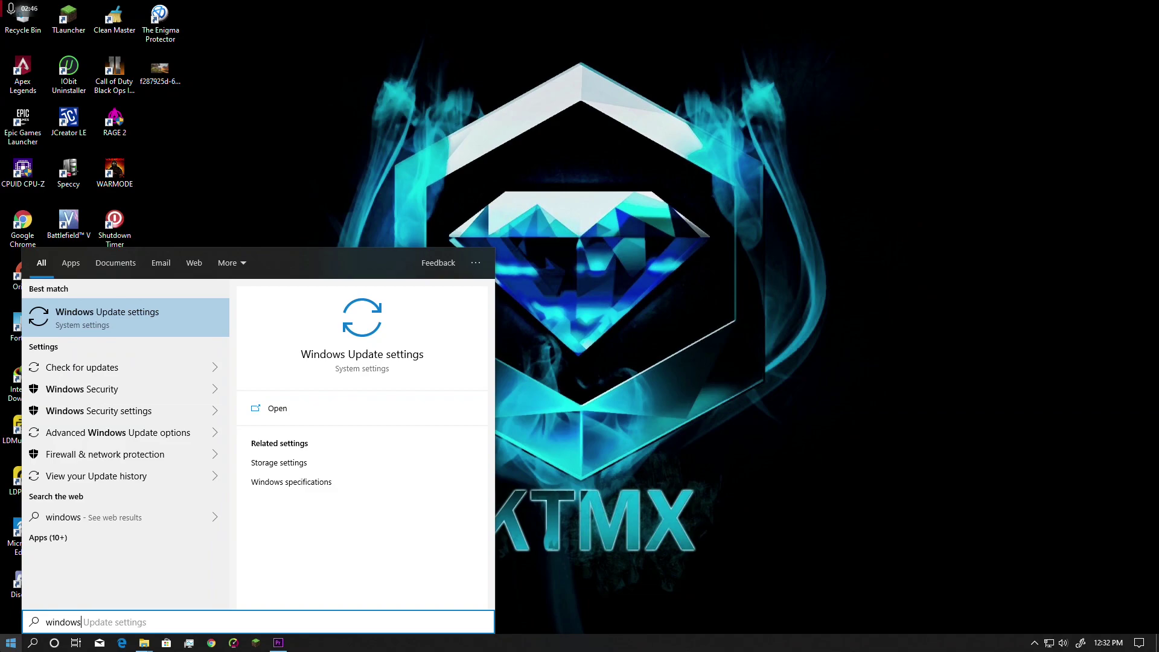
text( fire)
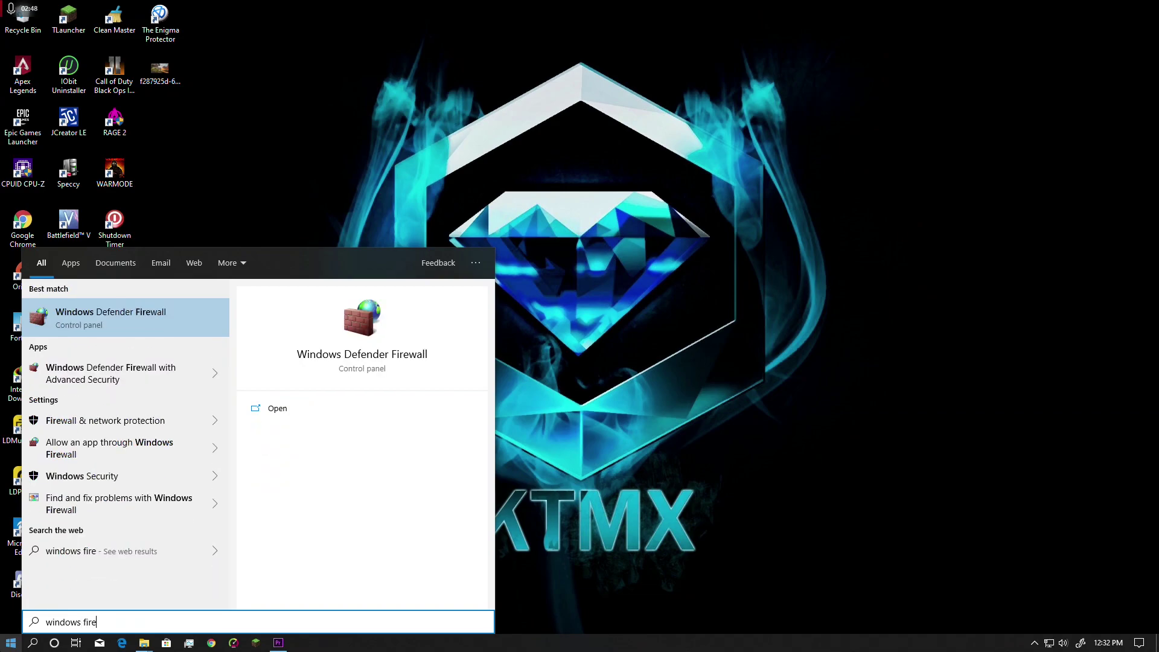
key(Return)
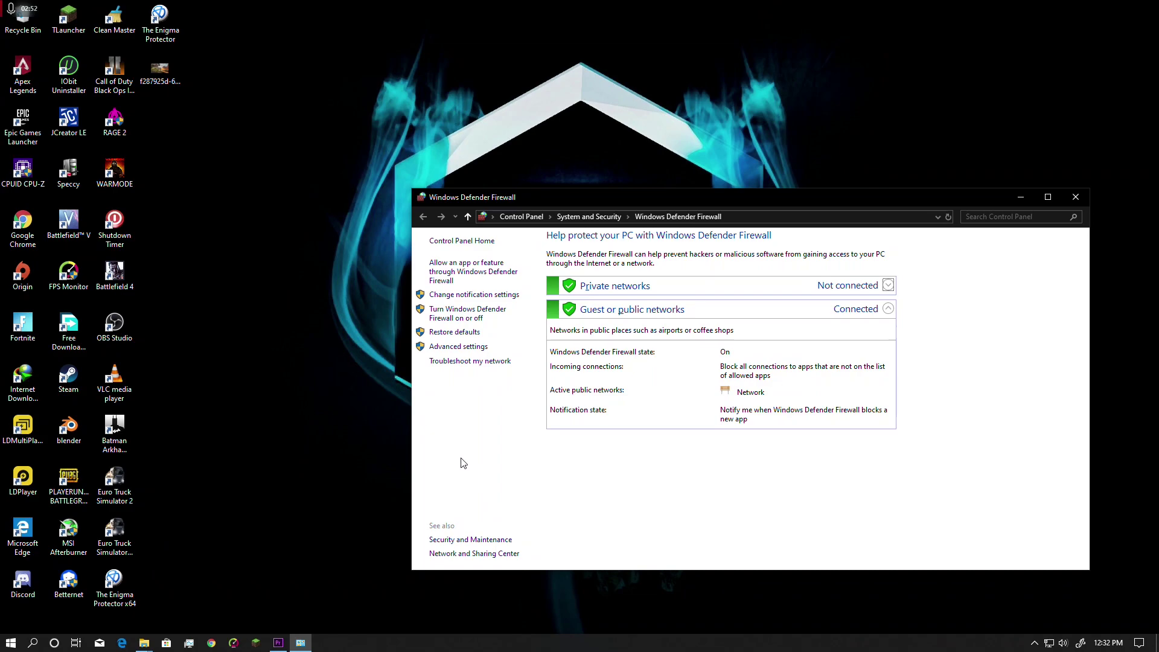
Step: In Advanced settings, start a new inbound program rule targeting the Microsoft.SunriseBaseGame executable
click(473, 349)
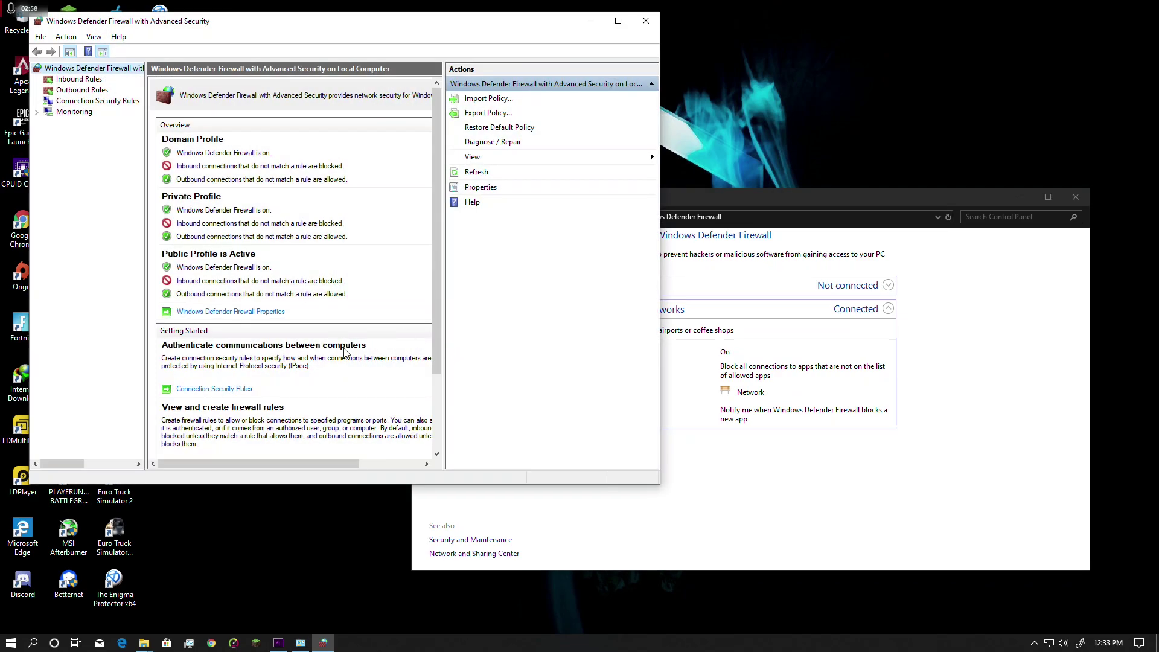
click(79, 80)
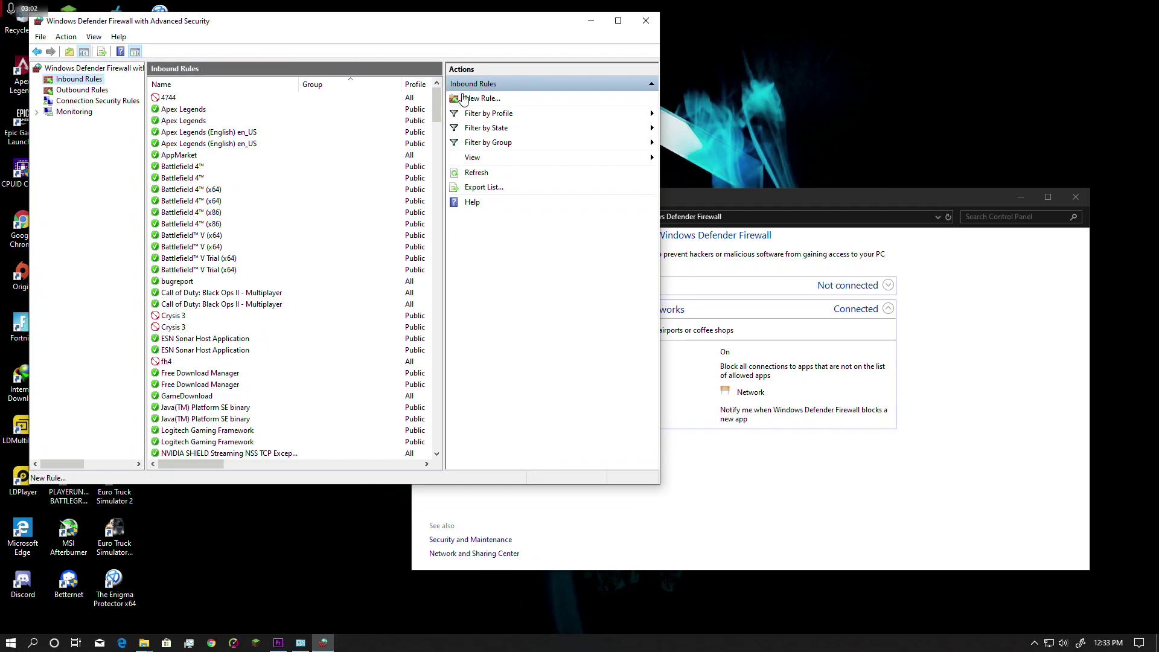
click(482, 101)
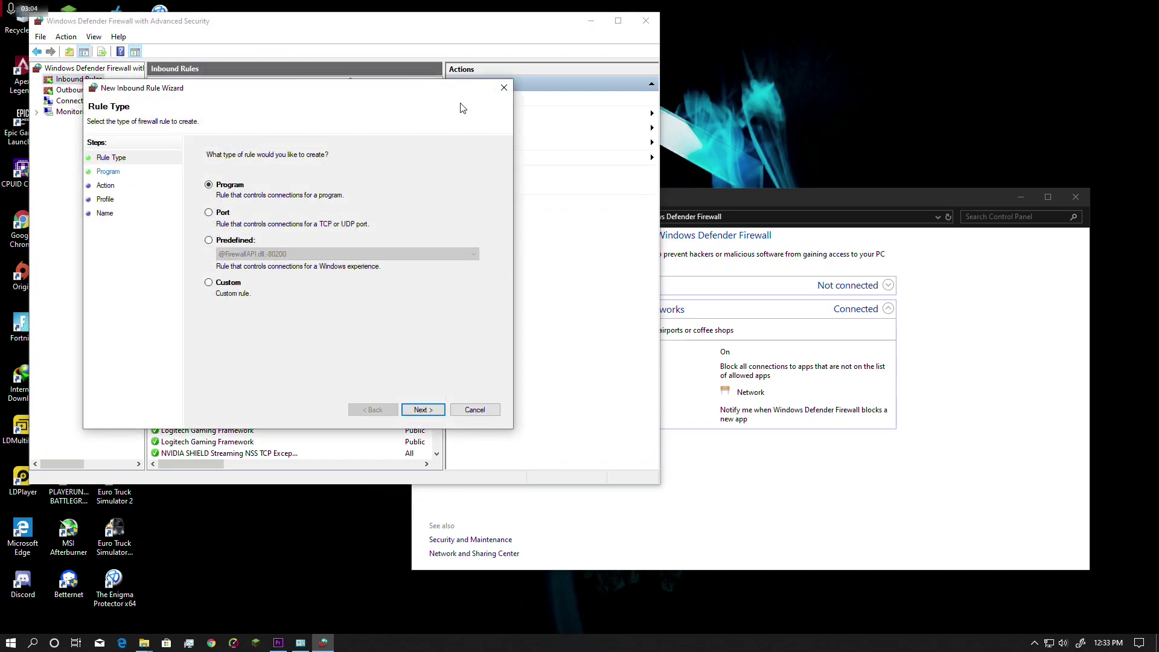
click(427, 409)
click(464, 234)
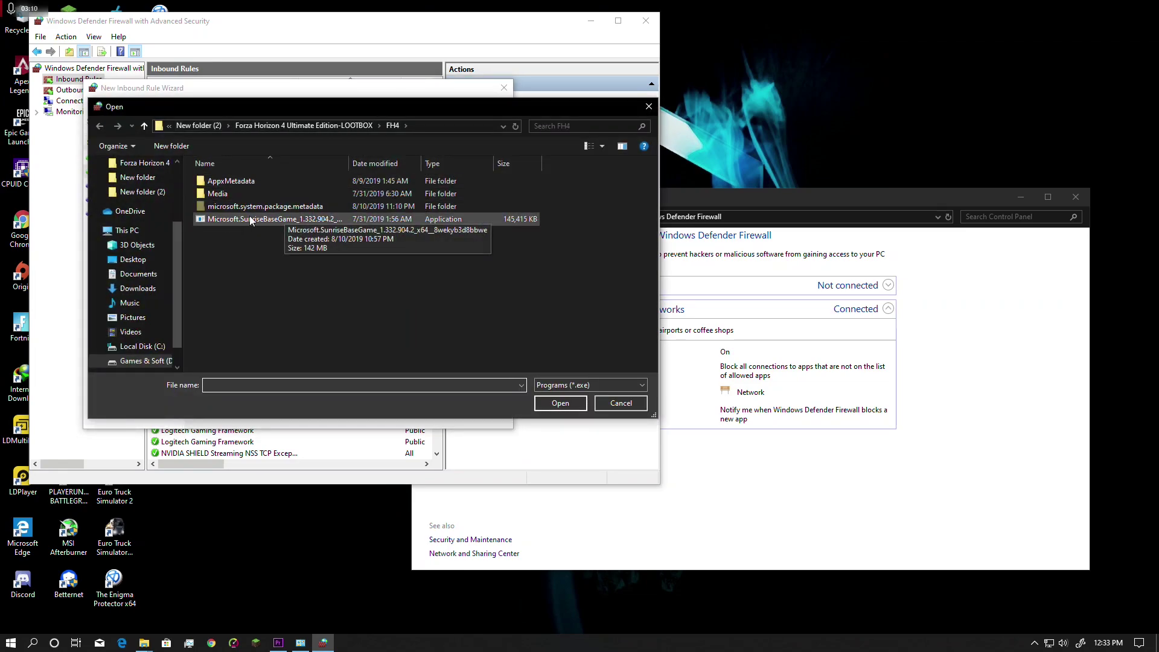
click(212, 221)
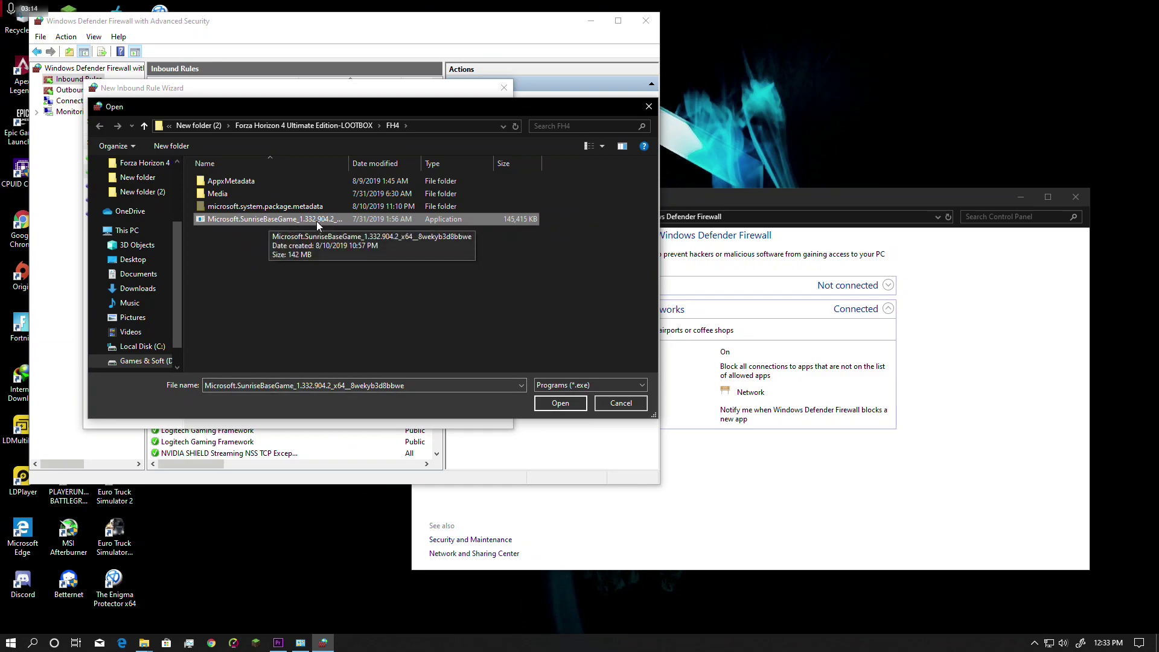
double_click(293, 221)
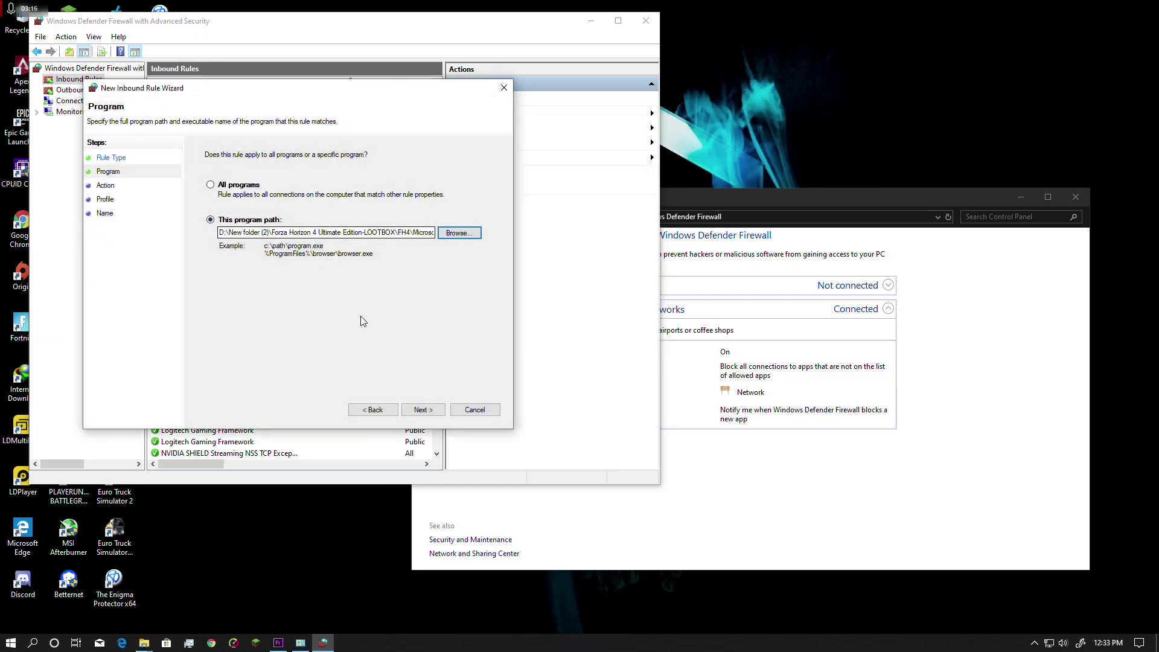
Step: Make the inbound rule block the connection on all profiles and finish it as 5656
click(422, 409)
click(262, 272)
click(407, 406)
click(422, 409)
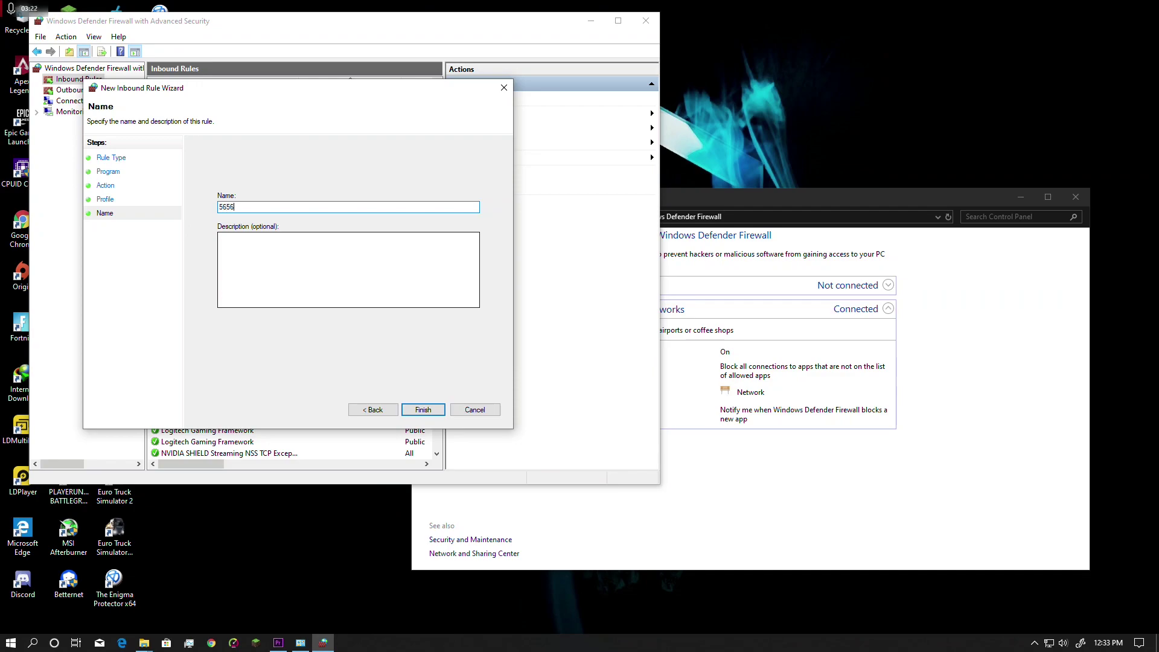
click(422, 409)
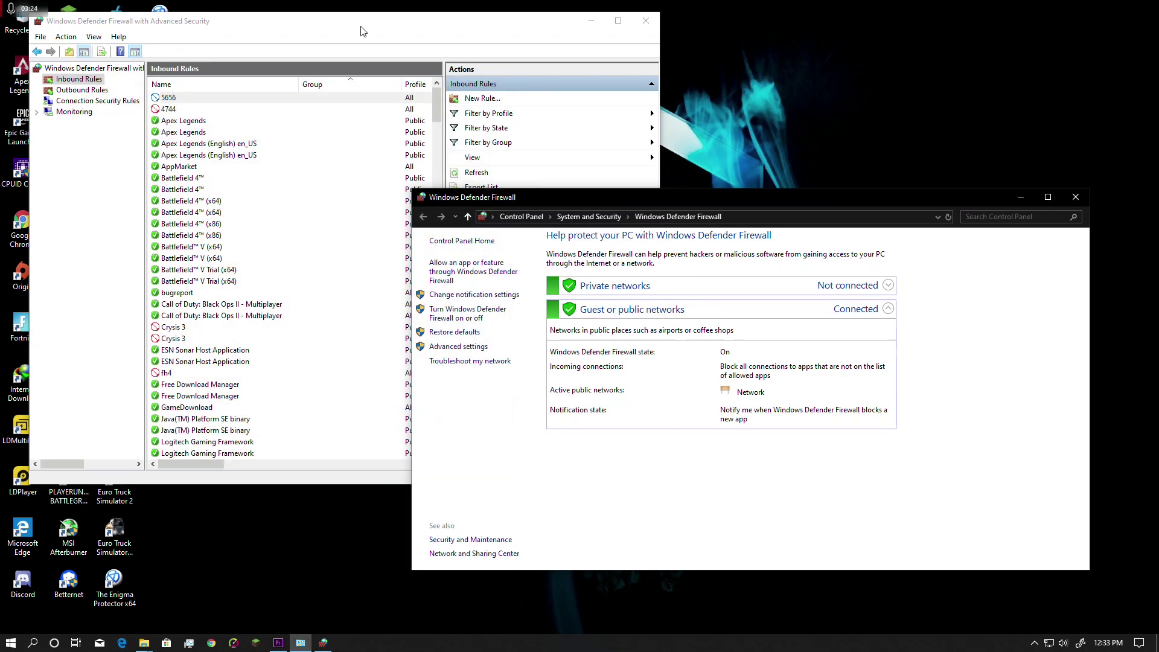
Step: Start a new outbound program rule targeting the Forza Horizon 4 game executable
click(70, 90)
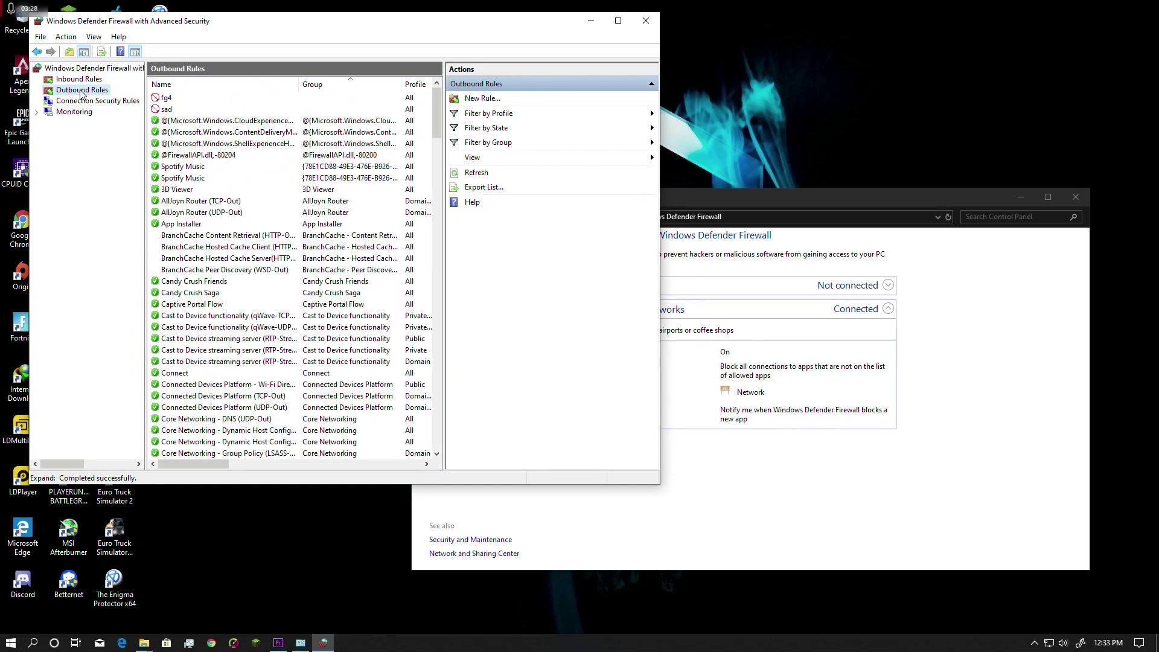
click(481, 99)
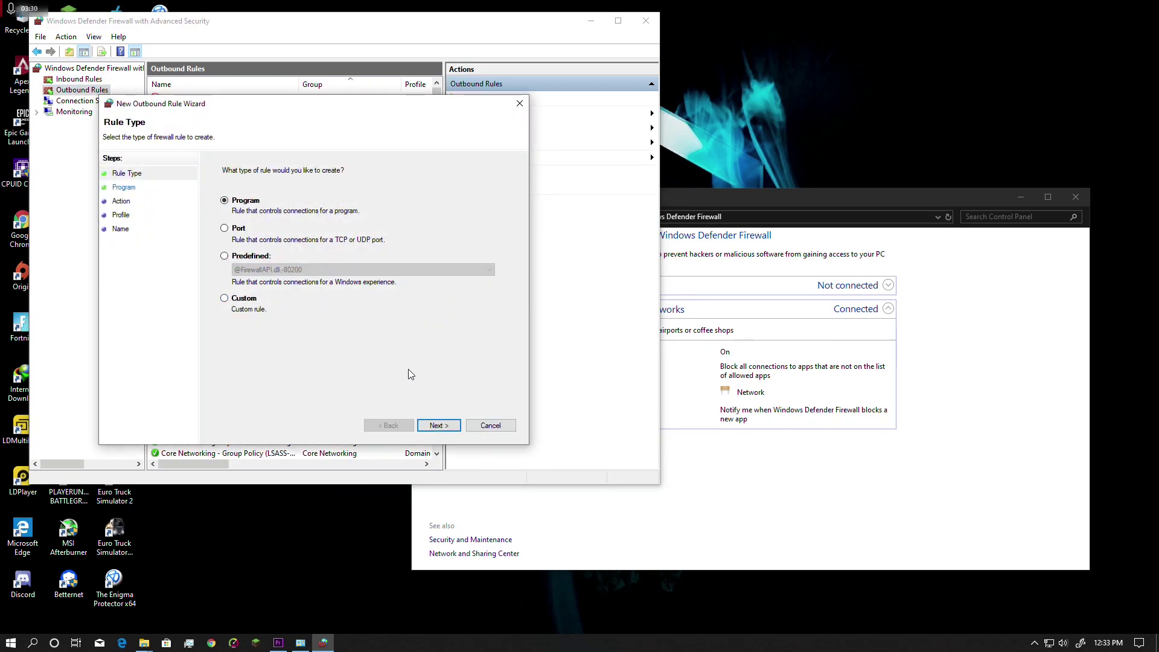
click(447, 426)
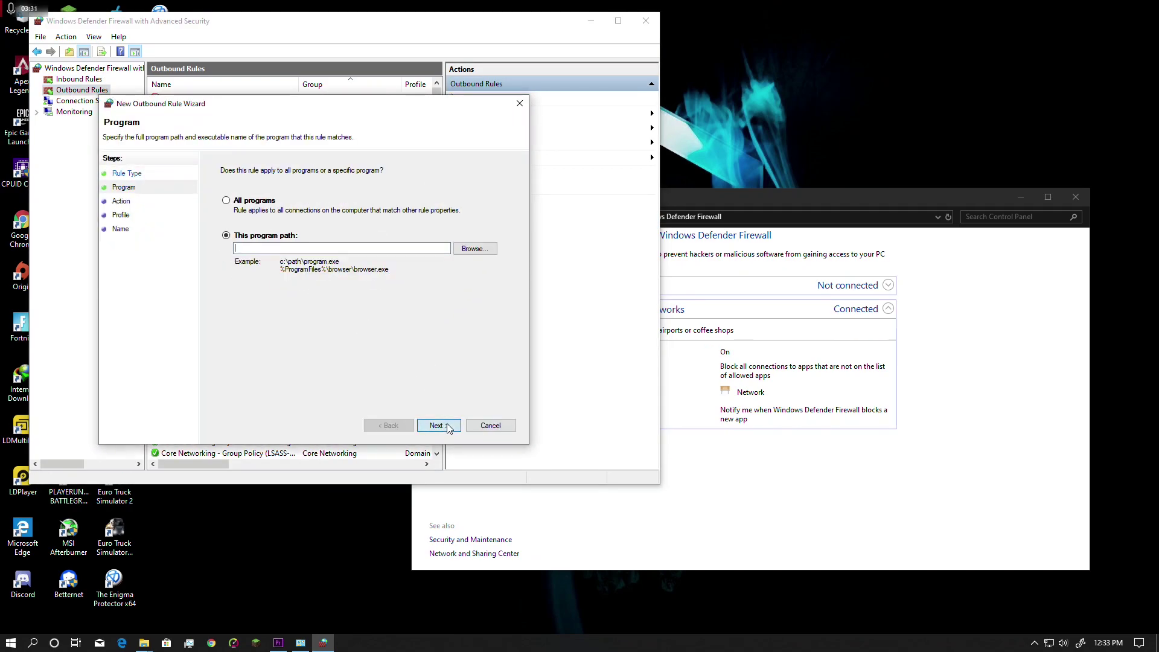
click(475, 248)
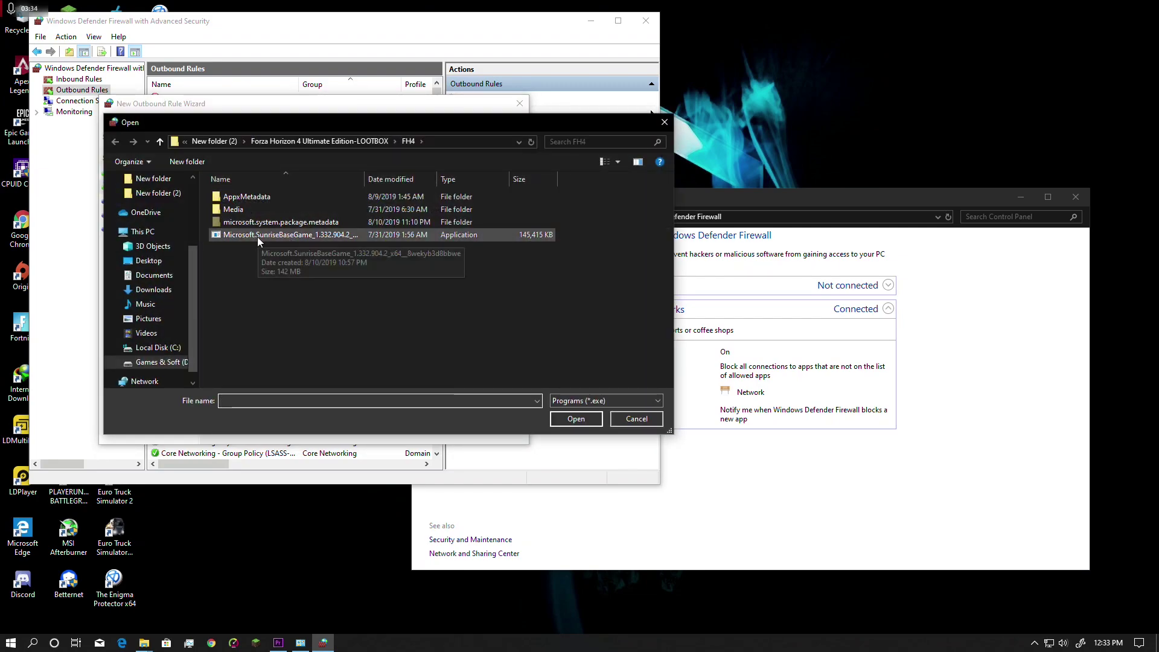
double_click(286, 235)
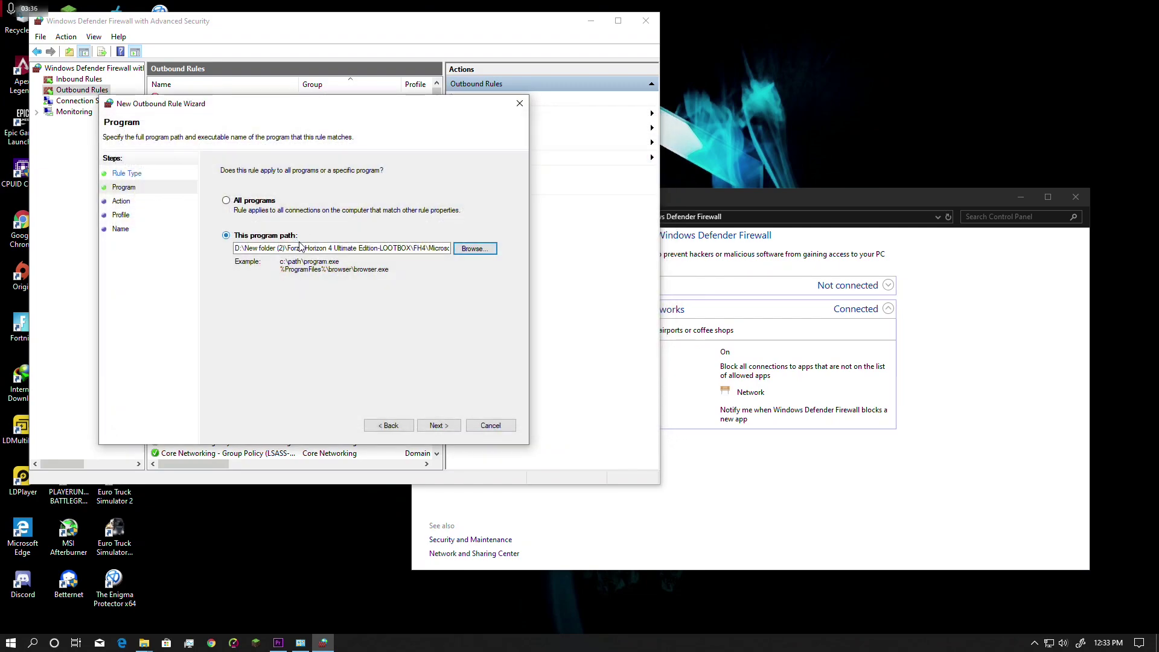
Step: Block the connection on all profiles, name the rule 'sd', finish, and close the firewall window
click(439, 426)
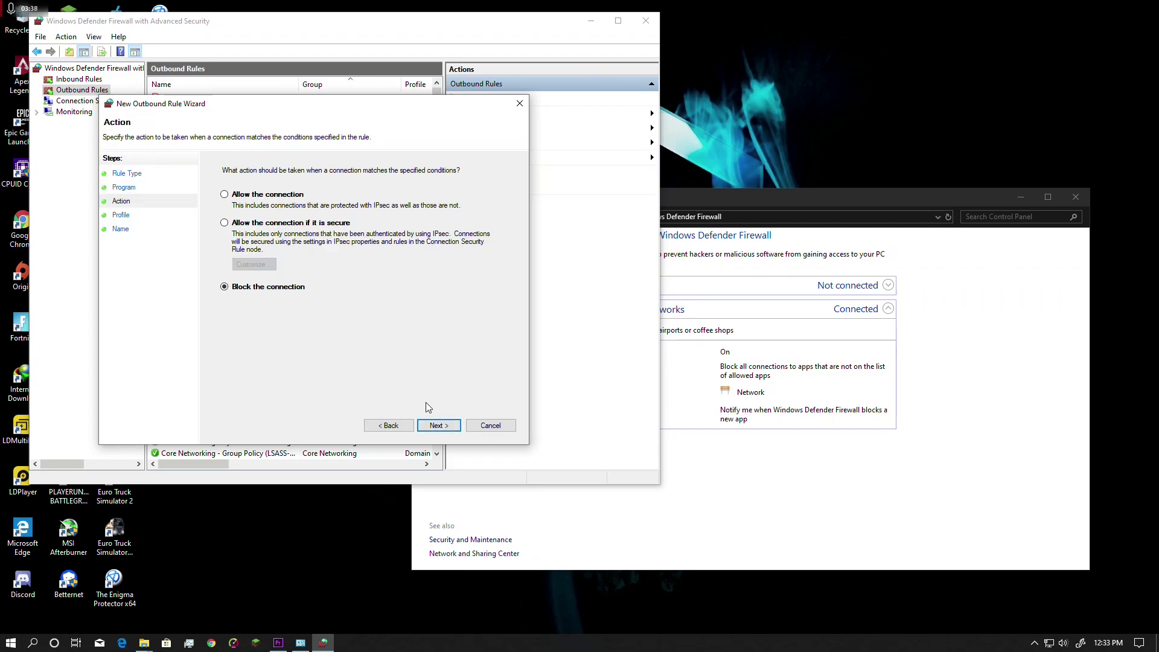
click(439, 426)
click(438, 426)
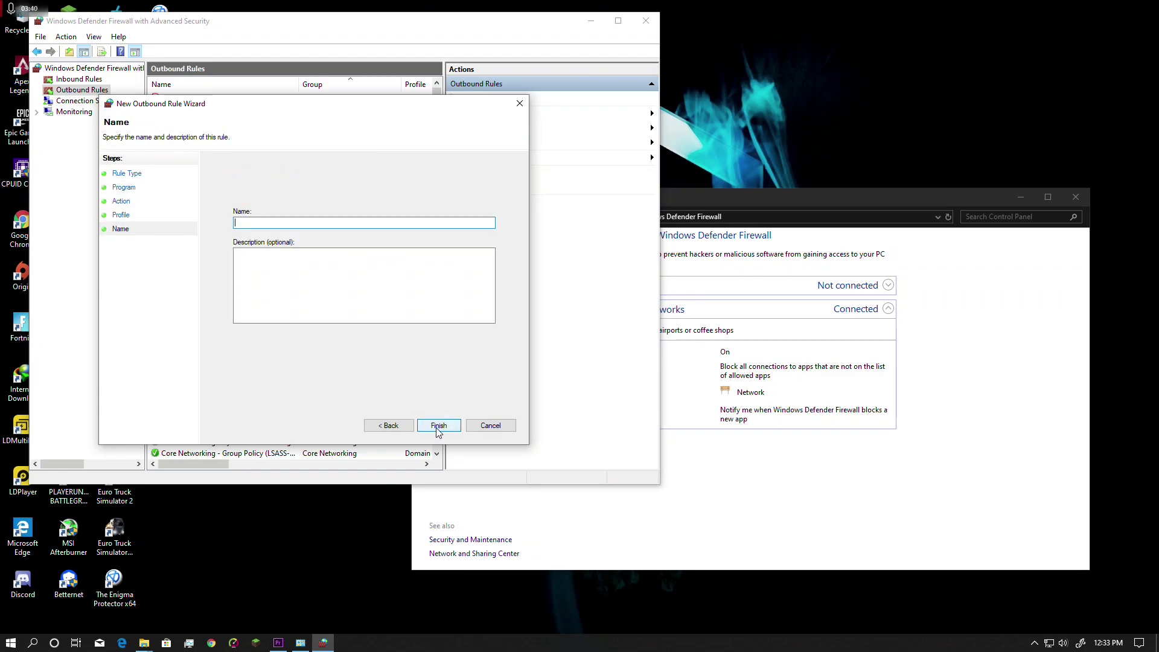
text(sd)
click(439, 426)
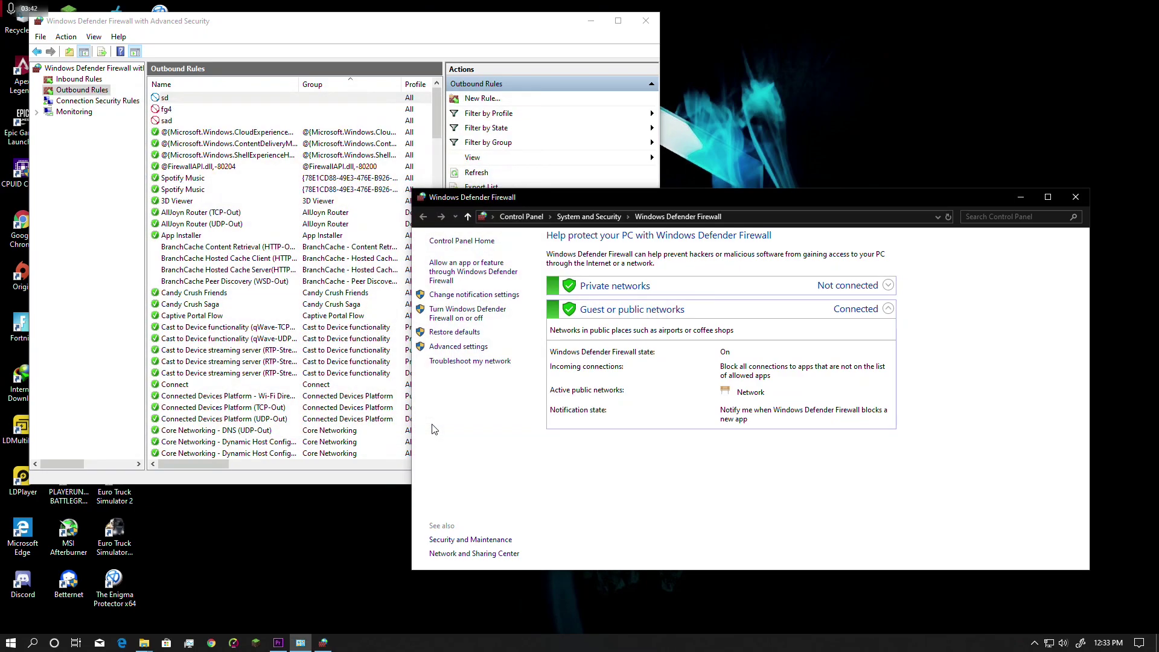
click(1064, 197)
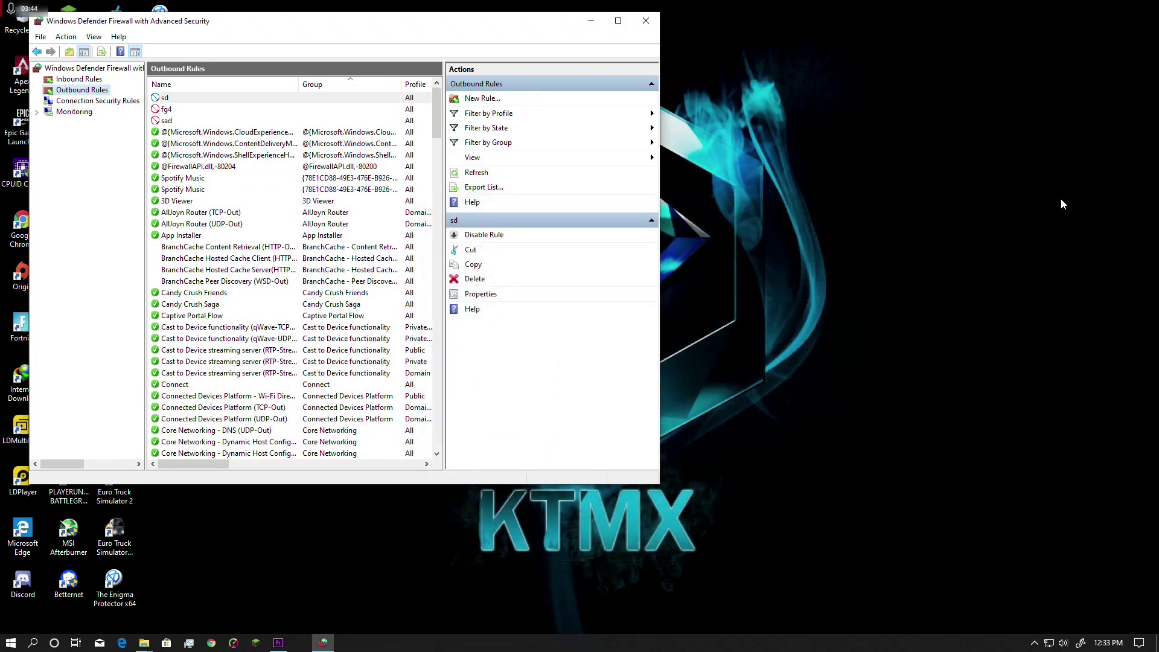